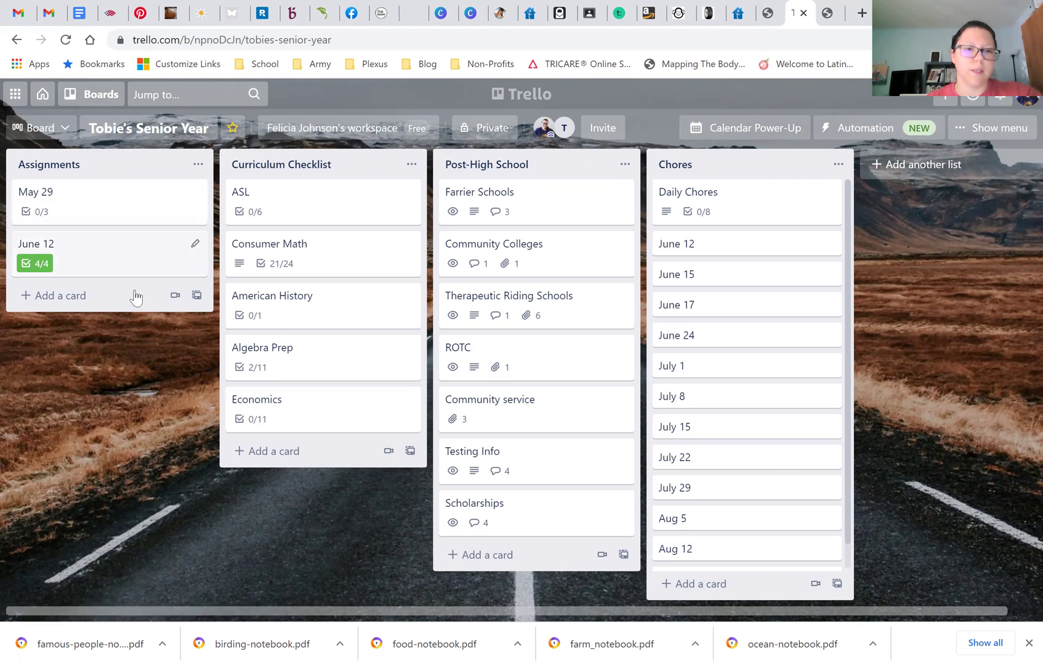
# Mark all three checklist items on the May 29 assignments card as complete and close the card.
pyautogui.click(94, 205)
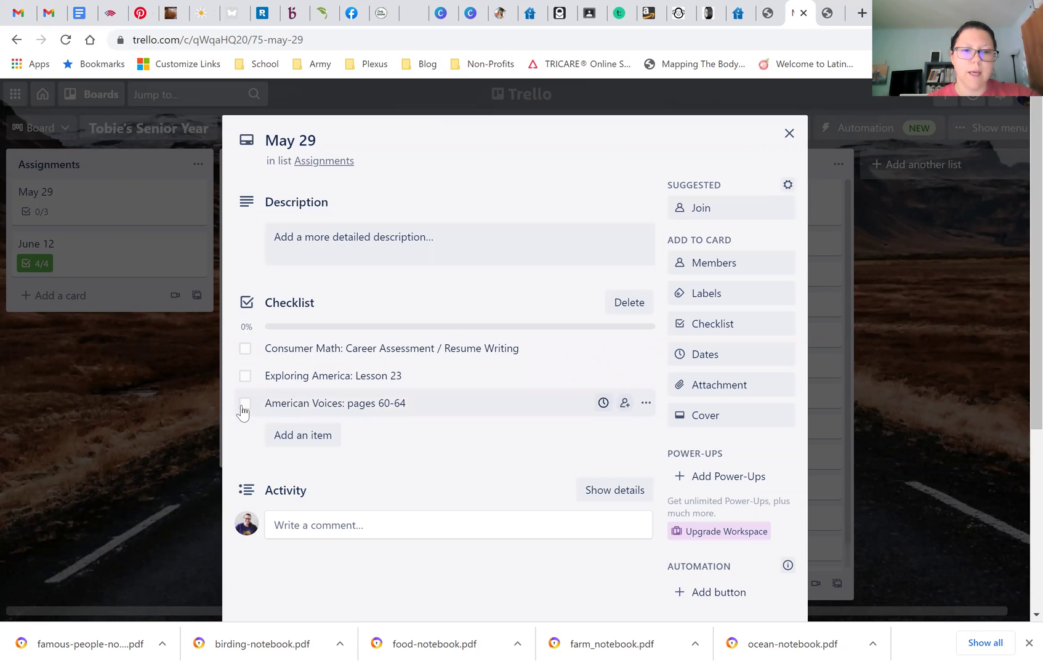
pyautogui.click(245, 349)
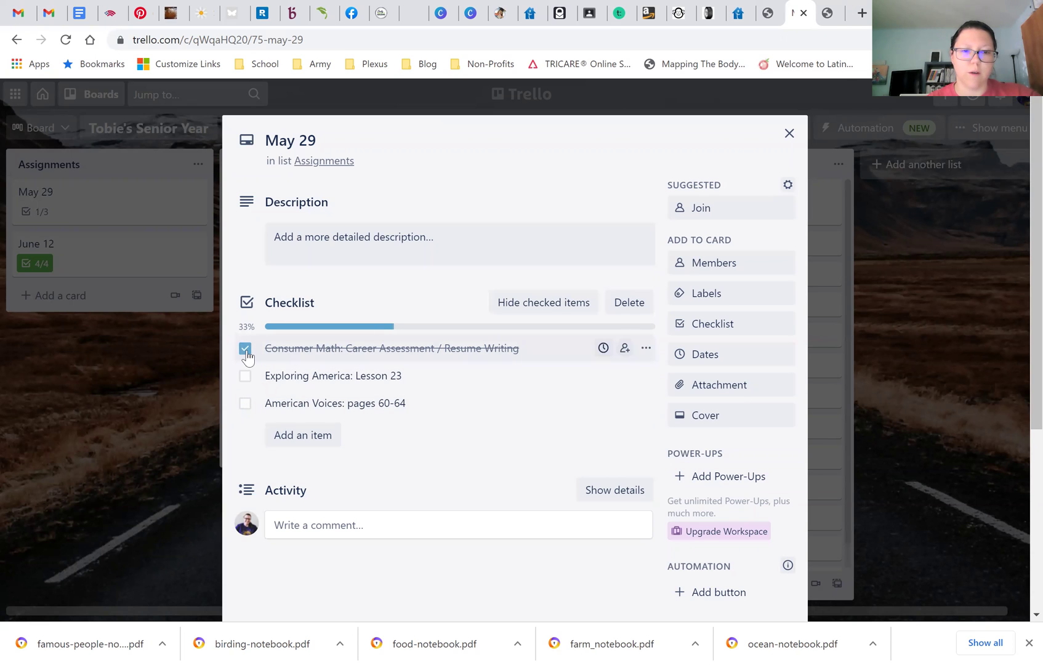
pyautogui.click(245, 376)
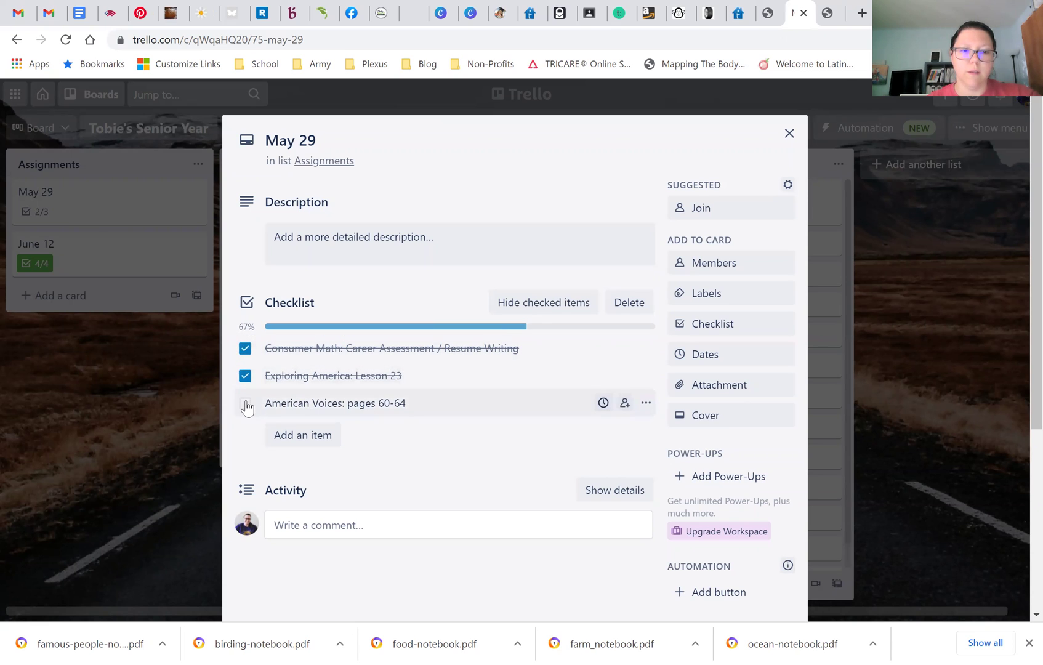
pyautogui.click(246, 404)
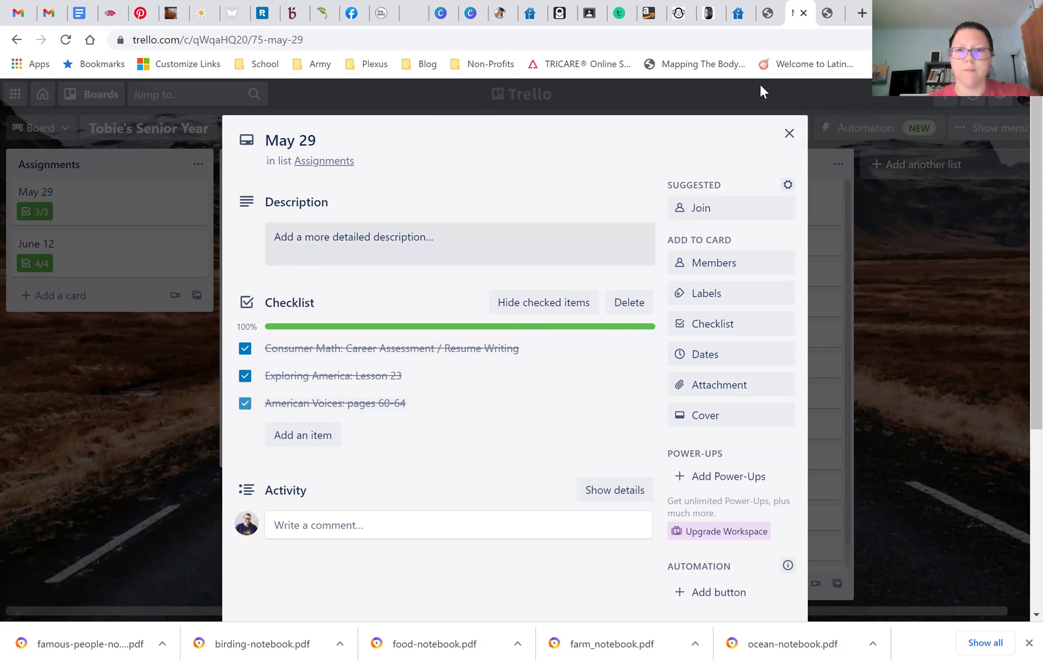
pyautogui.click(789, 133)
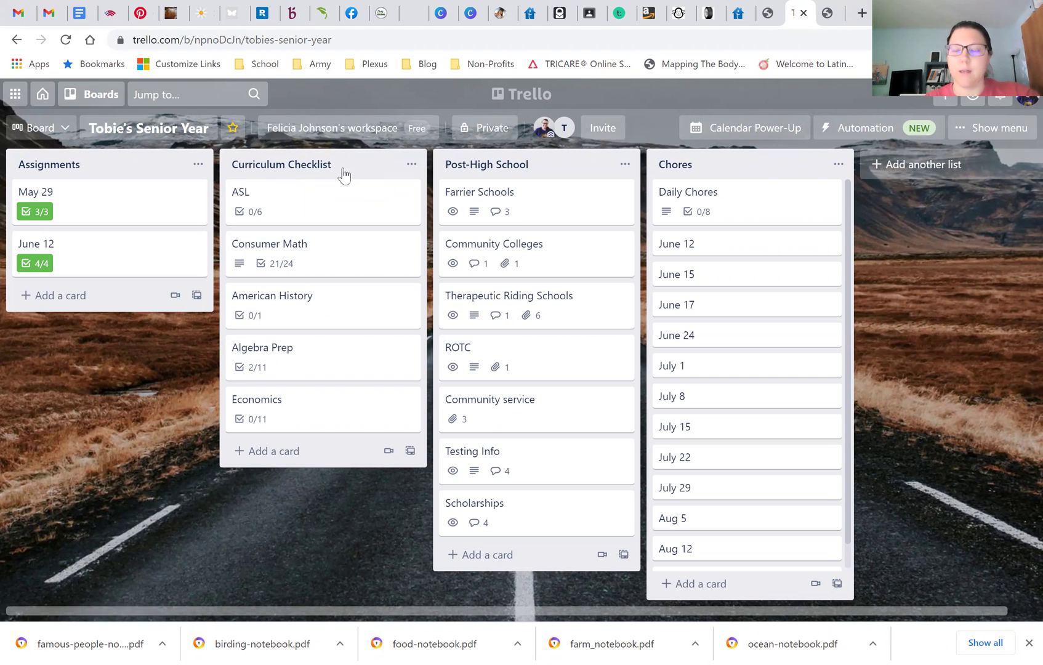
# Review the description and school link comments on the Farrier Schools card, and close it.
pyautogui.click(556, 200)
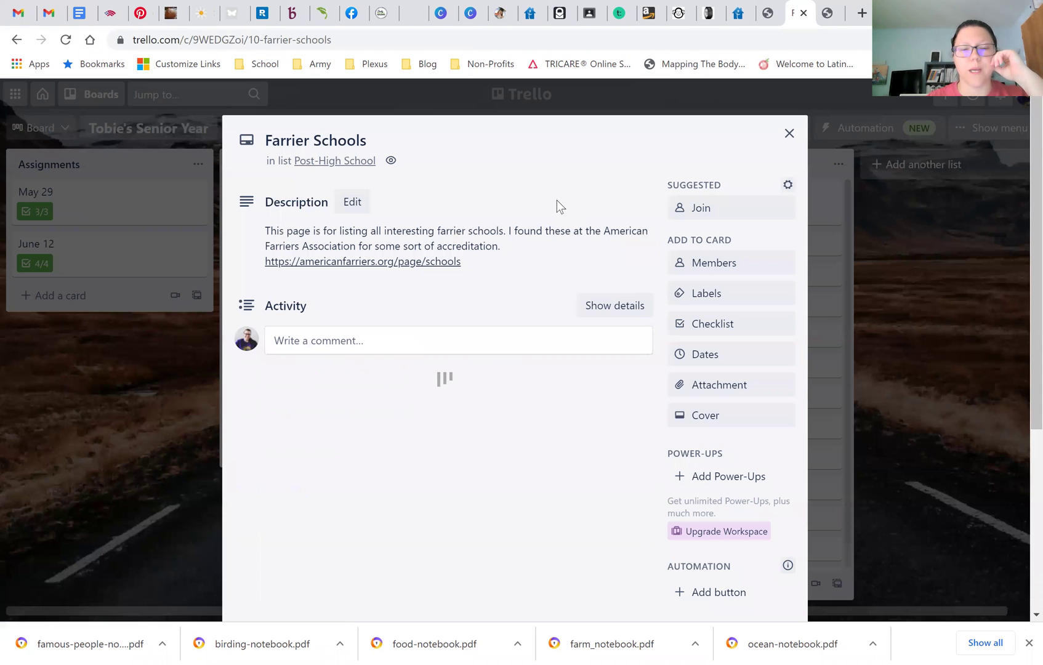
pyautogui.scroll(-3, 478, 387)
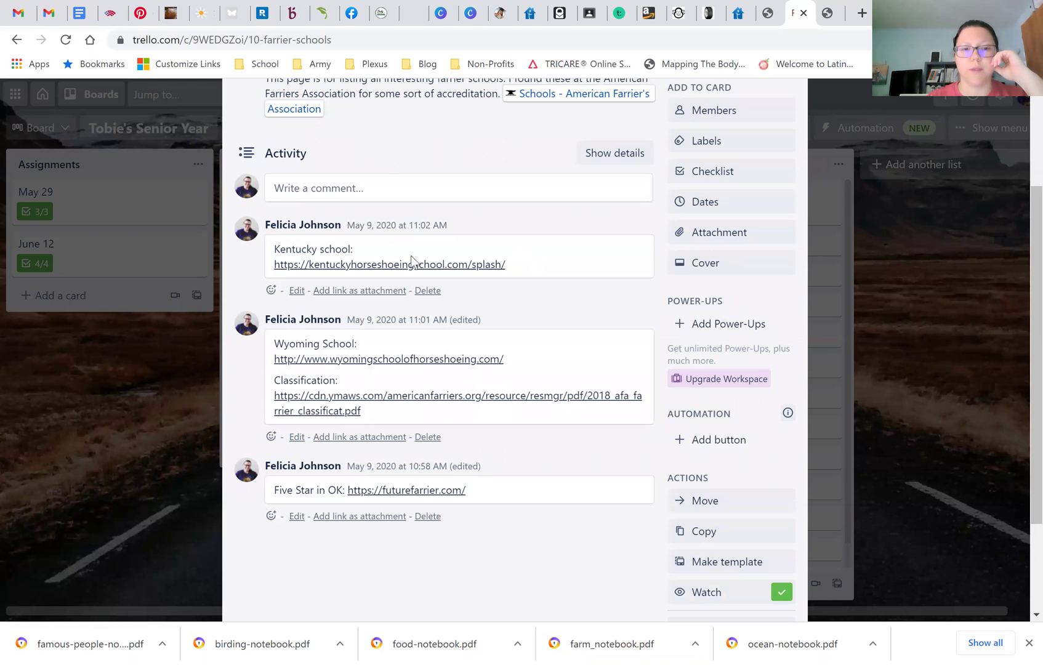
pyautogui.scroll(-2, 467, 434)
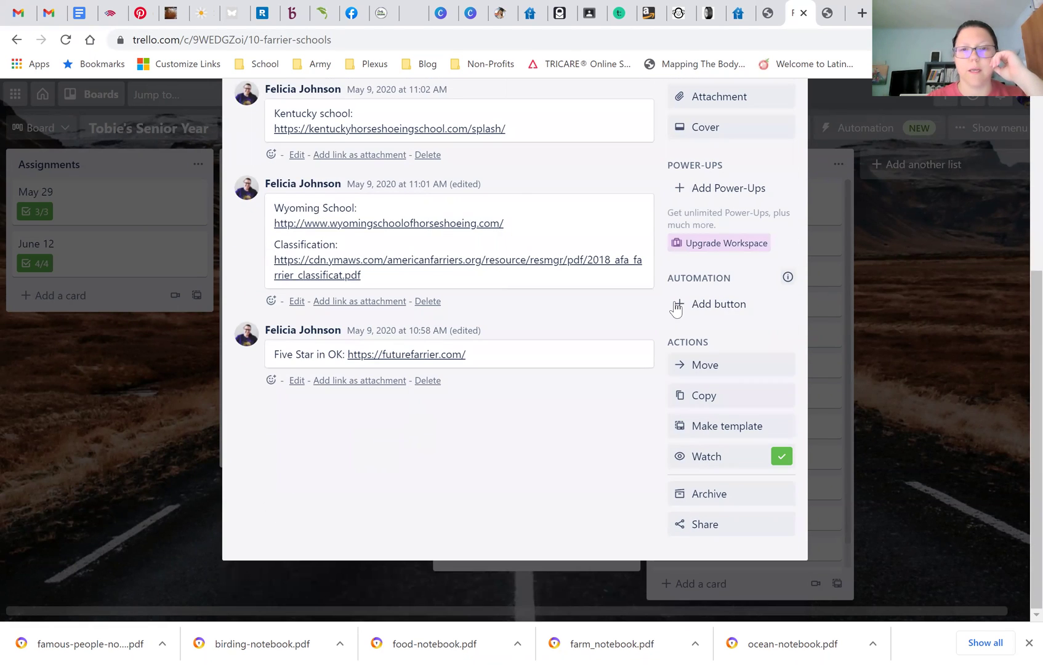
pyautogui.scroll(5, 419, 452)
pyautogui.scroll(-4, 421, 454)
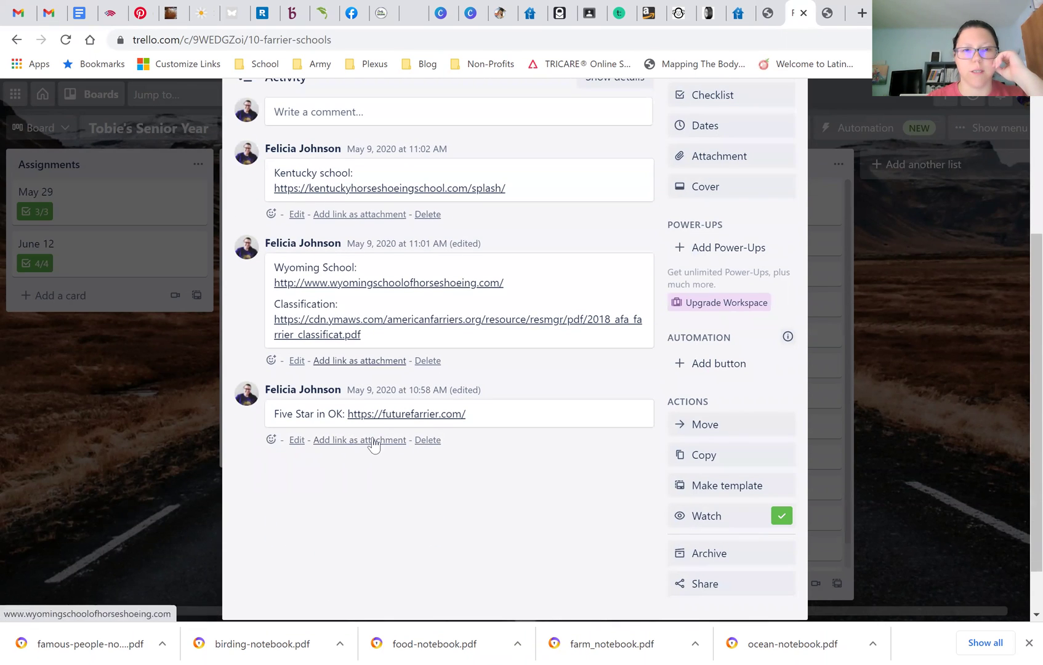
pyautogui.scroll(4, 699, 409)
pyautogui.click(790, 134)
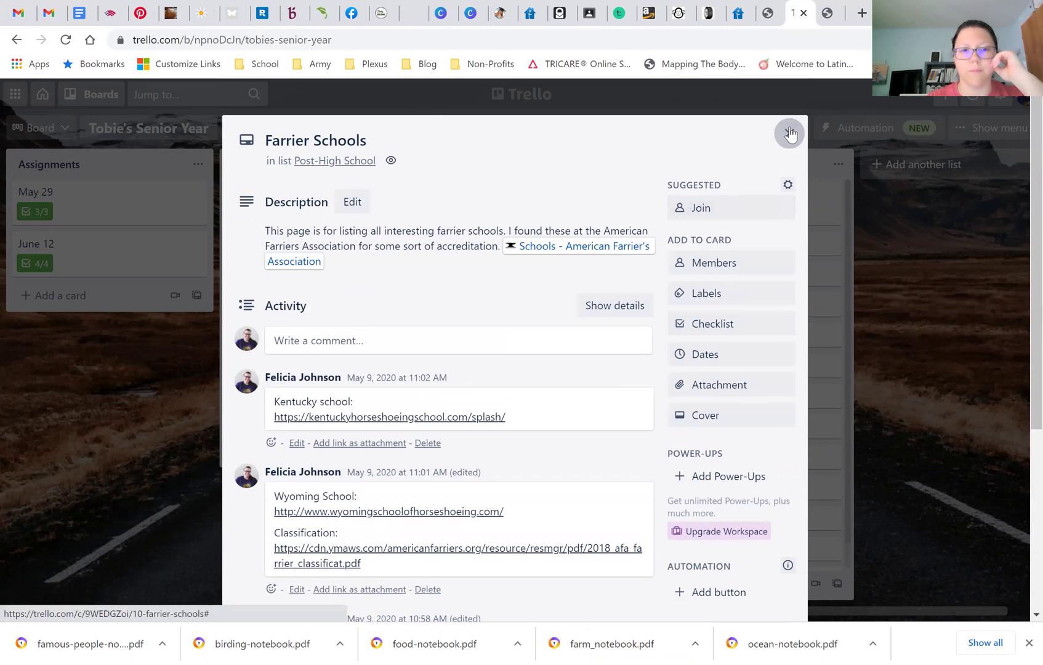
# Review the attachment and comment on the Community Colleges card and the comments on the Scholarships card.
pyautogui.click(558, 252)
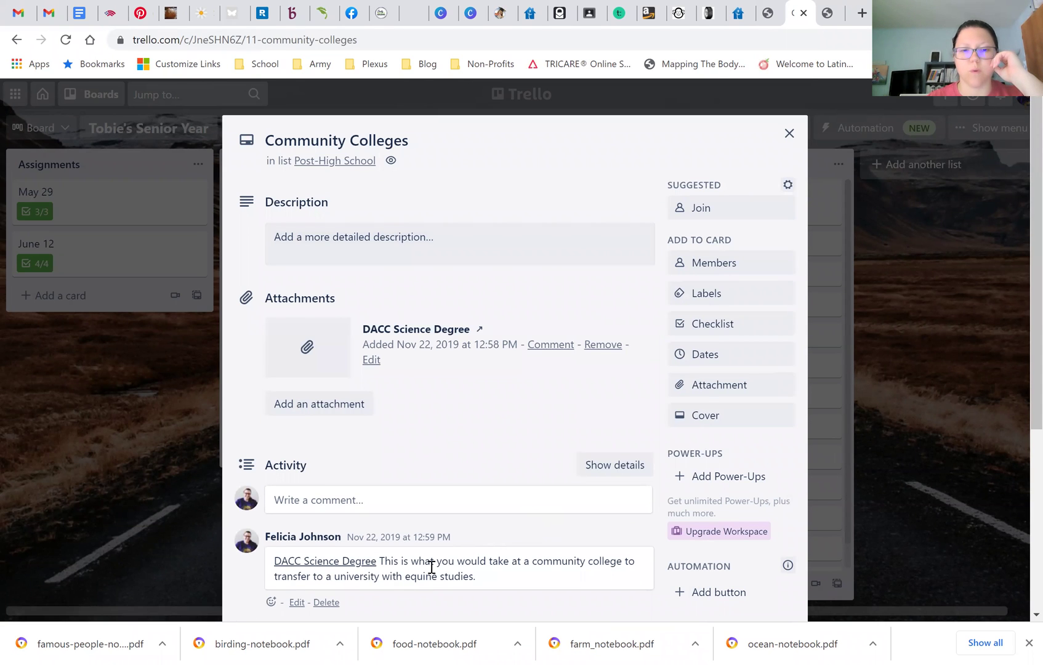
pyautogui.click(787, 134)
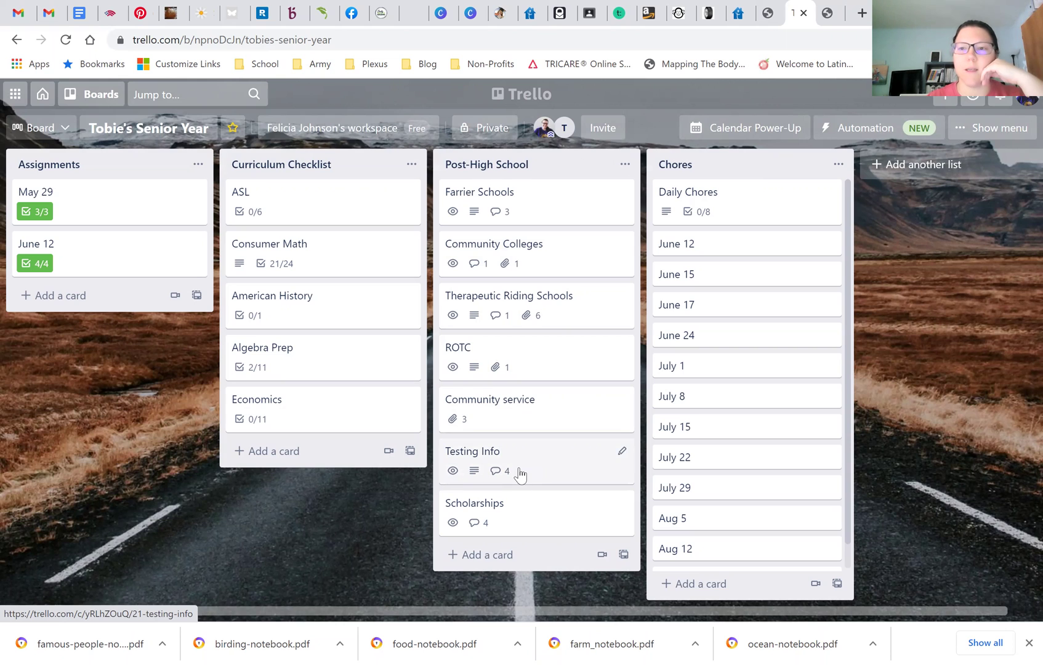
pyautogui.click(548, 514)
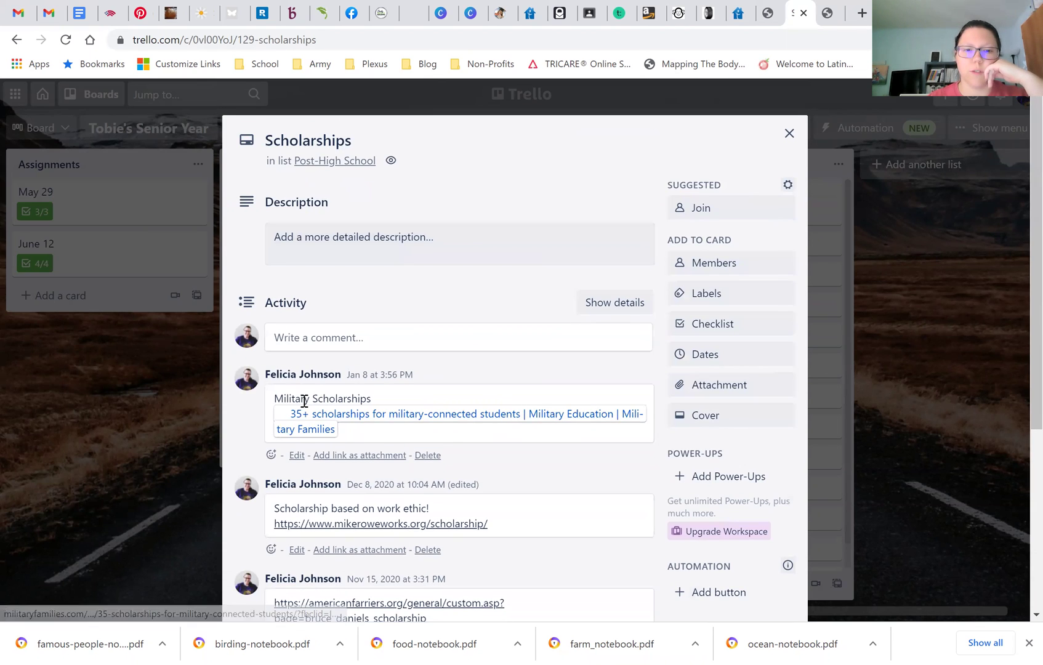
pyautogui.scroll(-5, 460, 482)
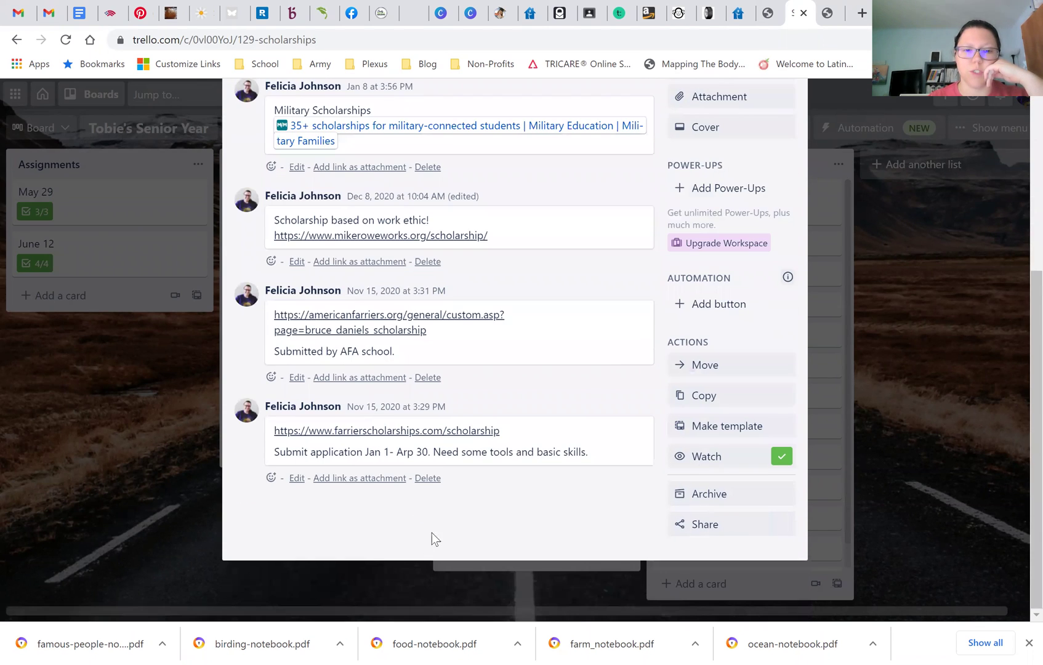
pyautogui.scroll(5, 839, 169)
pyautogui.click(787, 133)
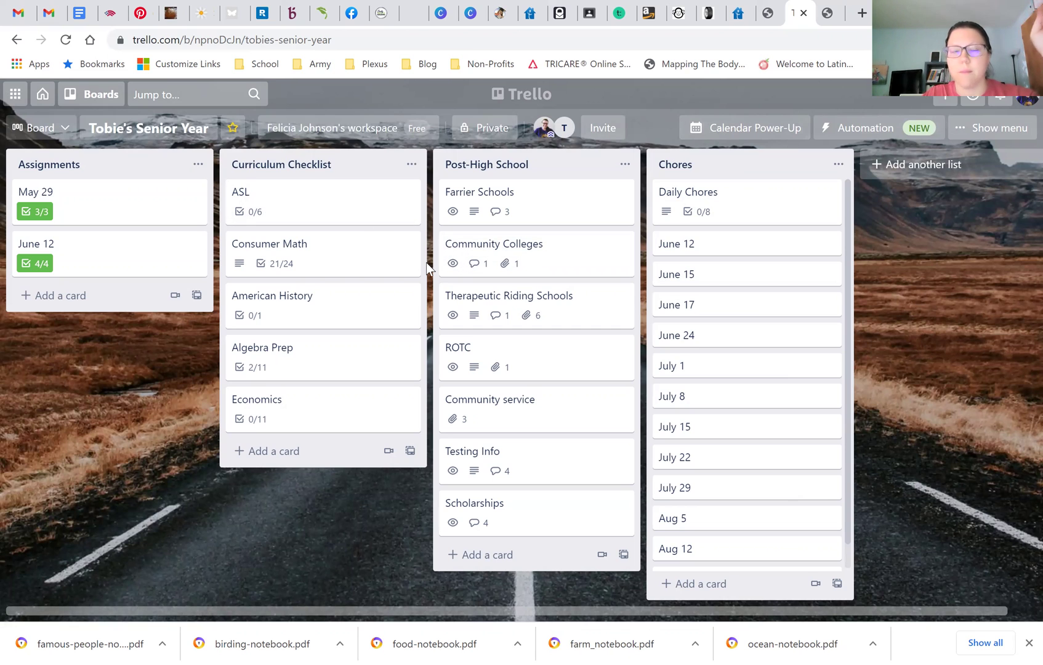
# Switch to the Homeschool 21-22 board and look through the subject cards in all of its lists.
pyautogui.click(101, 96)
pyautogui.click(96, 264)
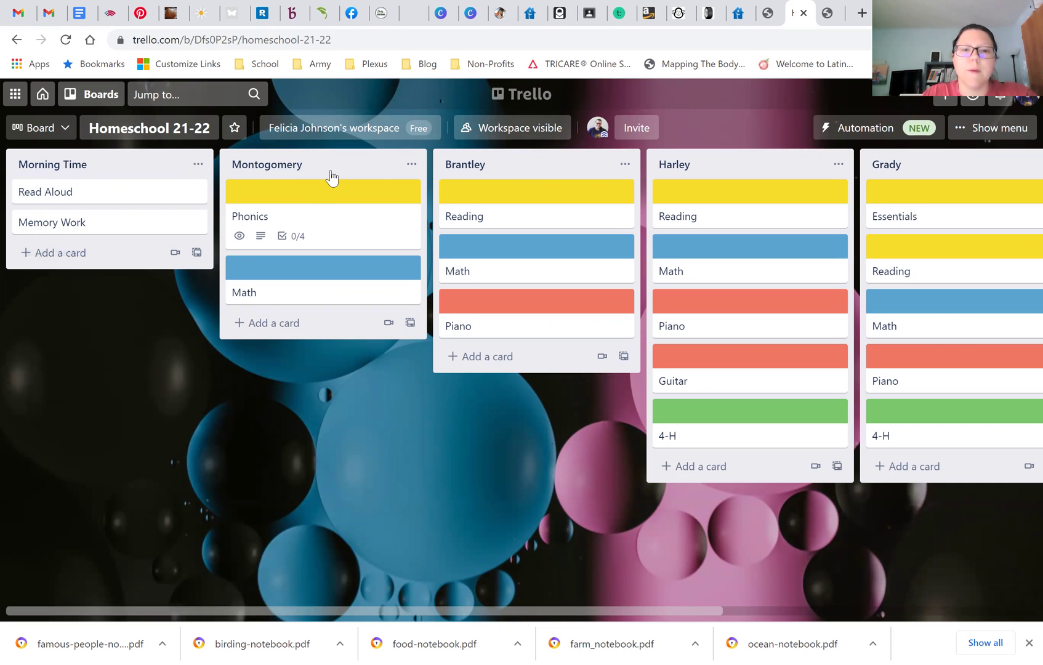
pyautogui.moveTo(534, 611); pyautogui.dragTo(682, 593)
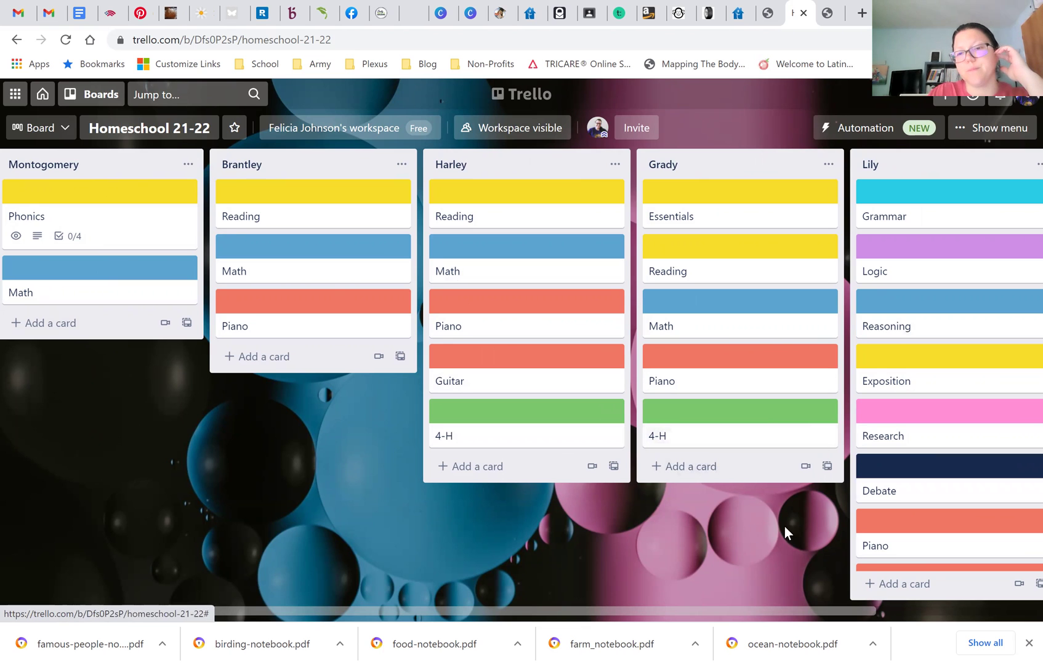
pyautogui.moveTo(801, 521); pyautogui.dragTo(542, 552)
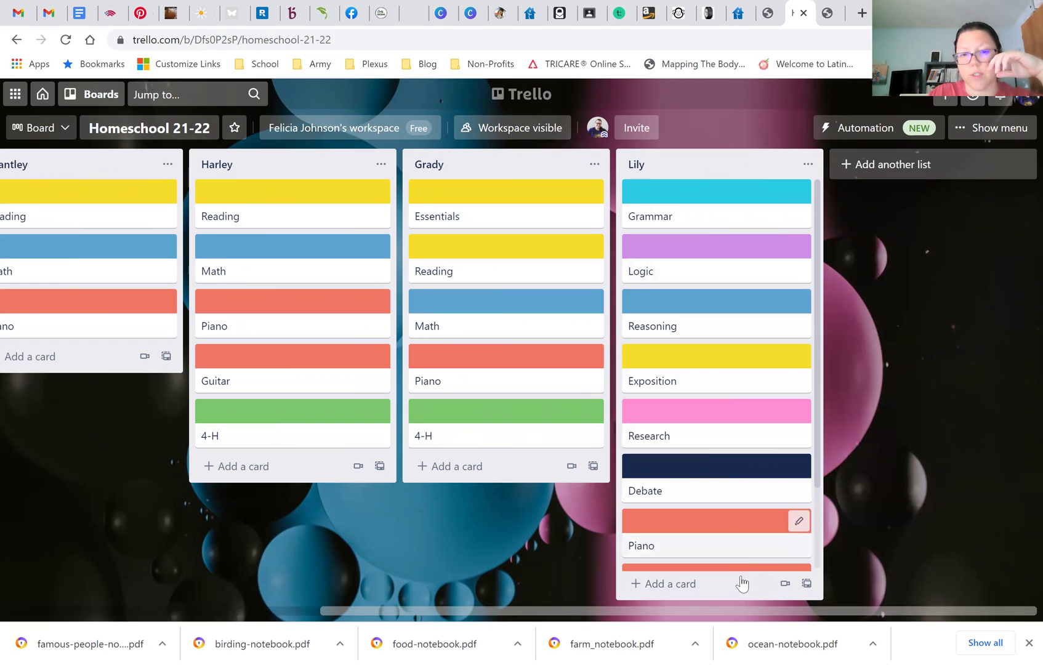
pyautogui.scroll(-2, 736, 535)
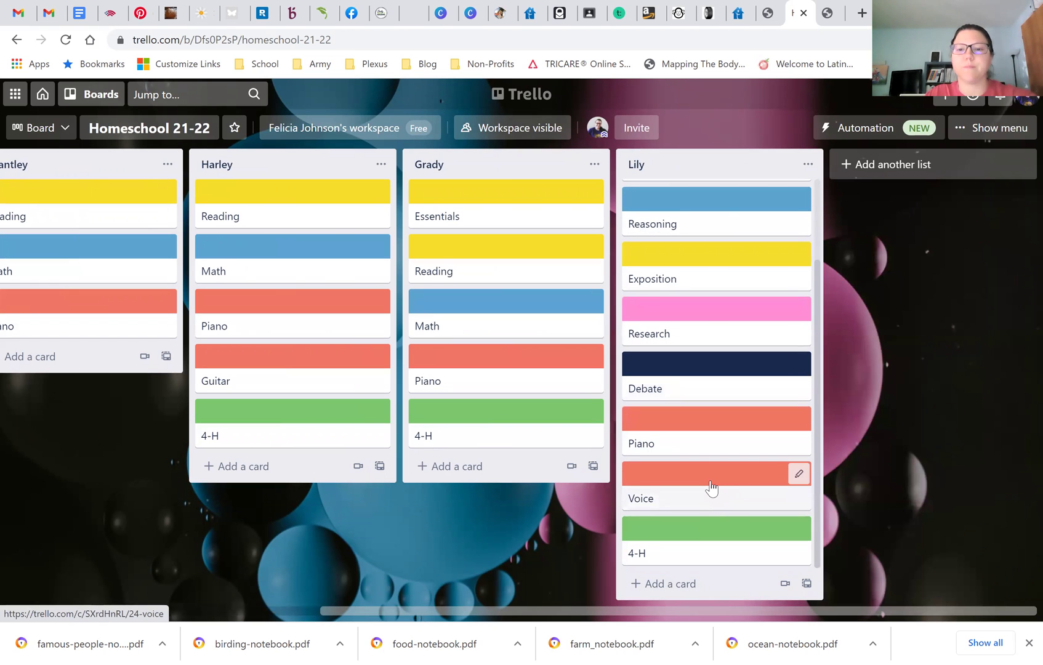
pyautogui.scroll(2, 711, 487)
pyautogui.moveTo(467, 531); pyautogui.dragTo(729, 506)
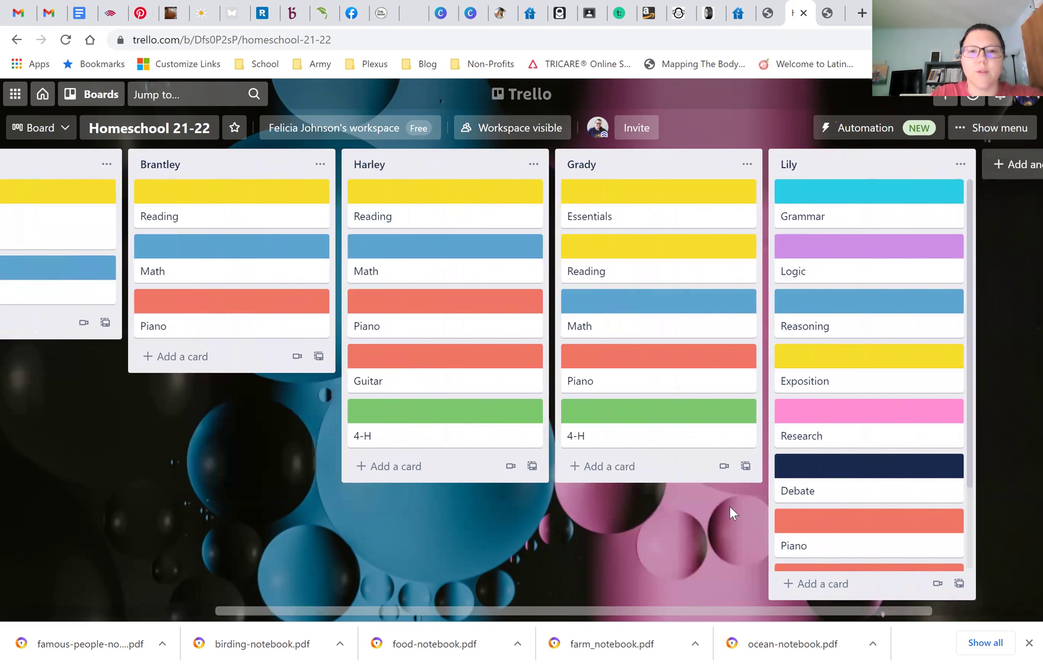
# Review the description and the two checklists on the Phonics card, and close it.
pyautogui.click(166, 190)
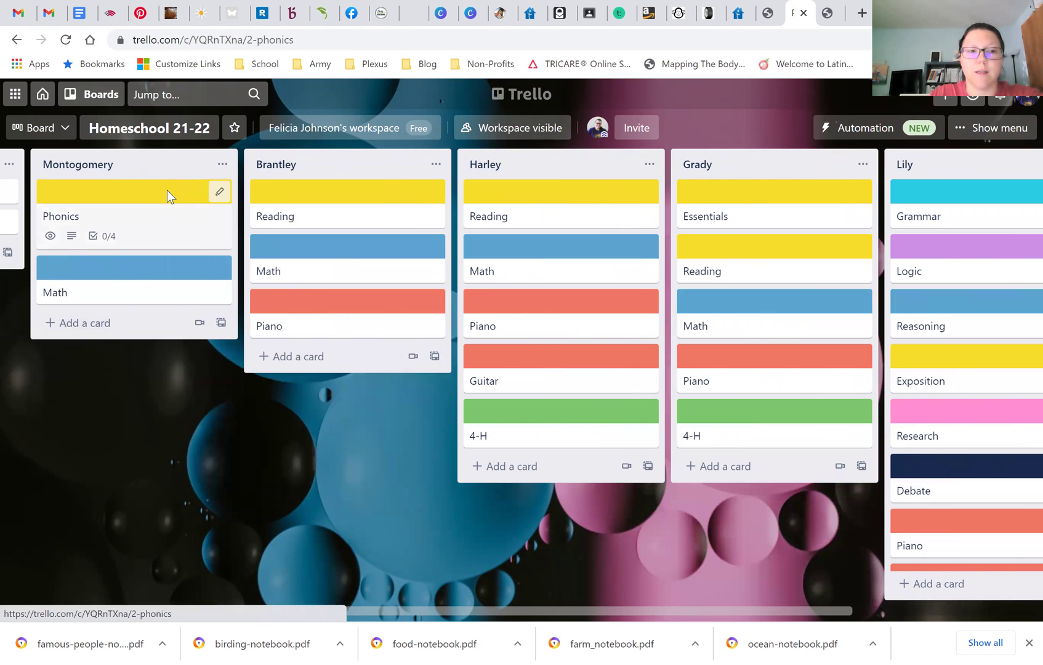
pyautogui.scroll(-3, 399, 392)
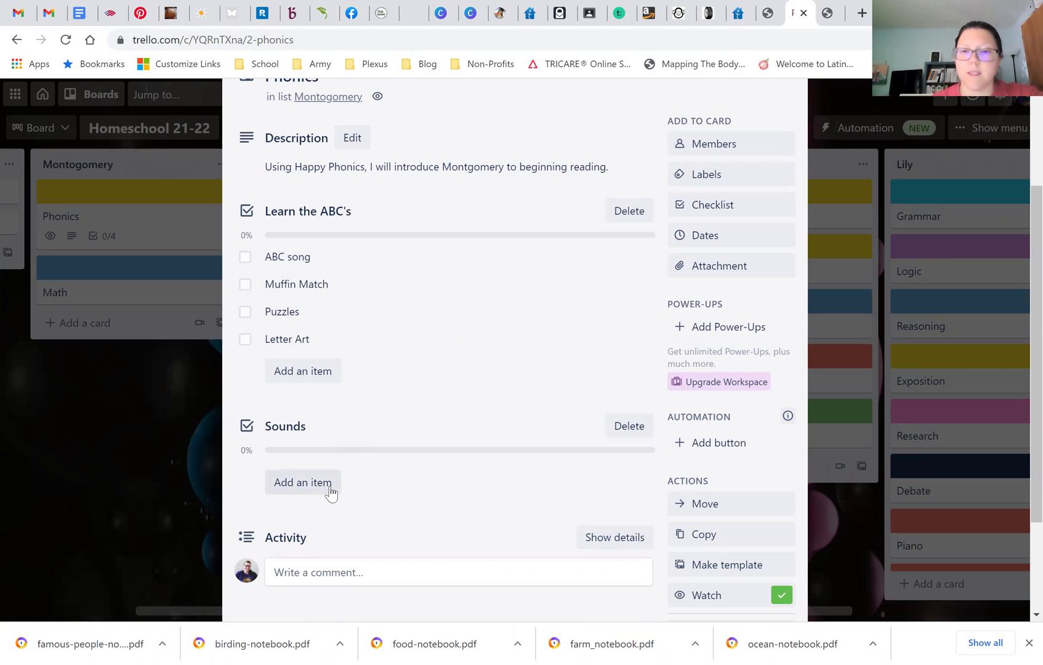
pyautogui.click(156, 451)
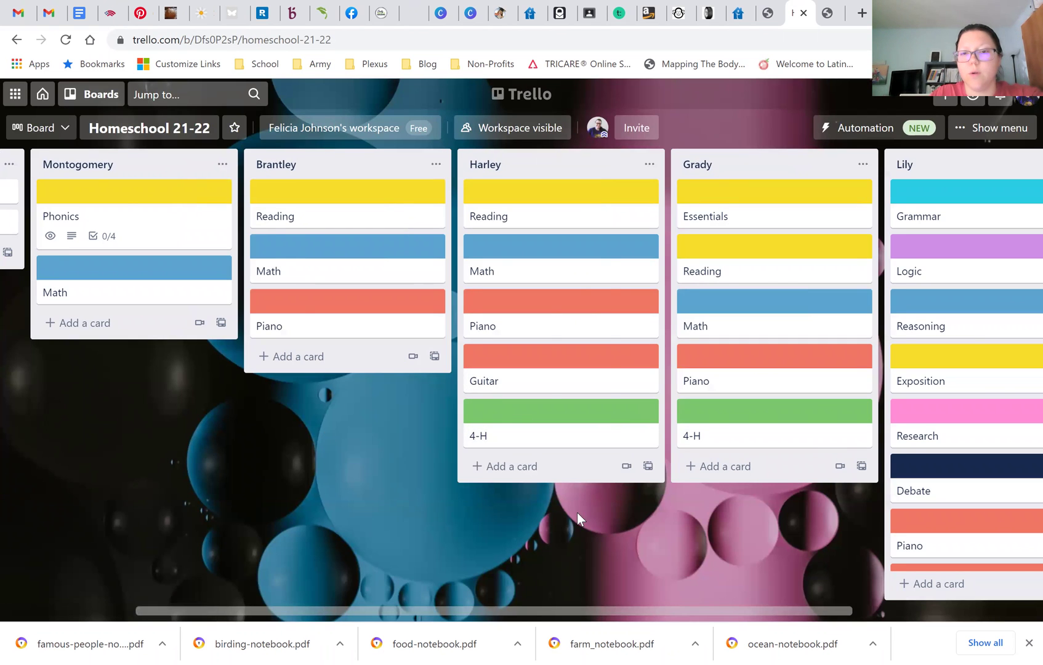
# Add a checklist with the item "Lesson 1 page 5" to the Math card in the list containing Essentials, and close the card.
pyautogui.moveTo(577, 512); pyautogui.dragTo(327, 525)
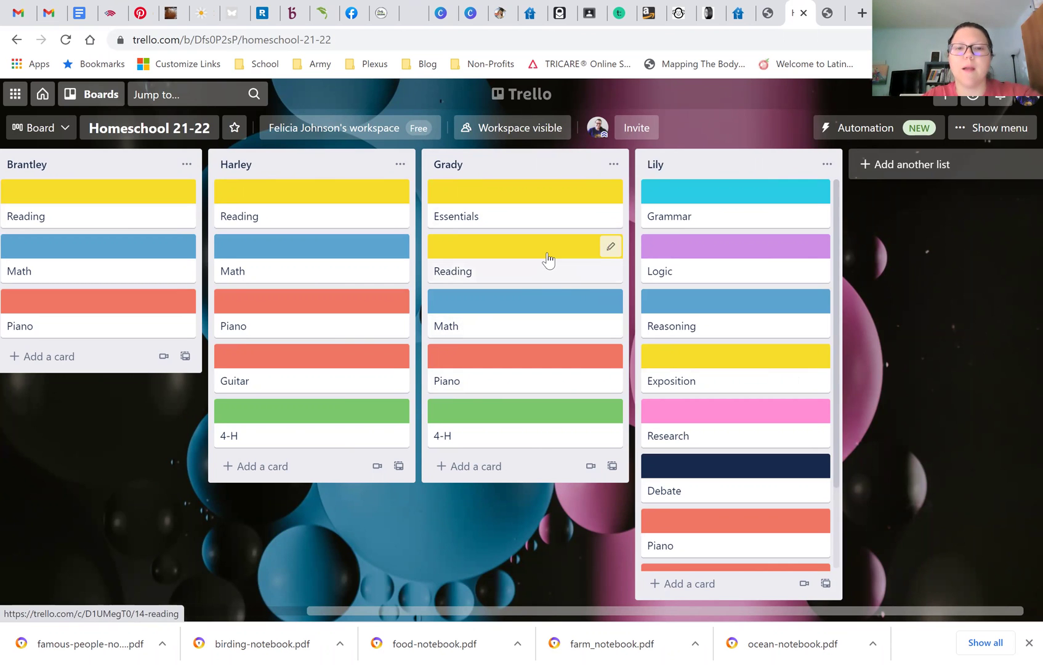
pyautogui.click(538, 305)
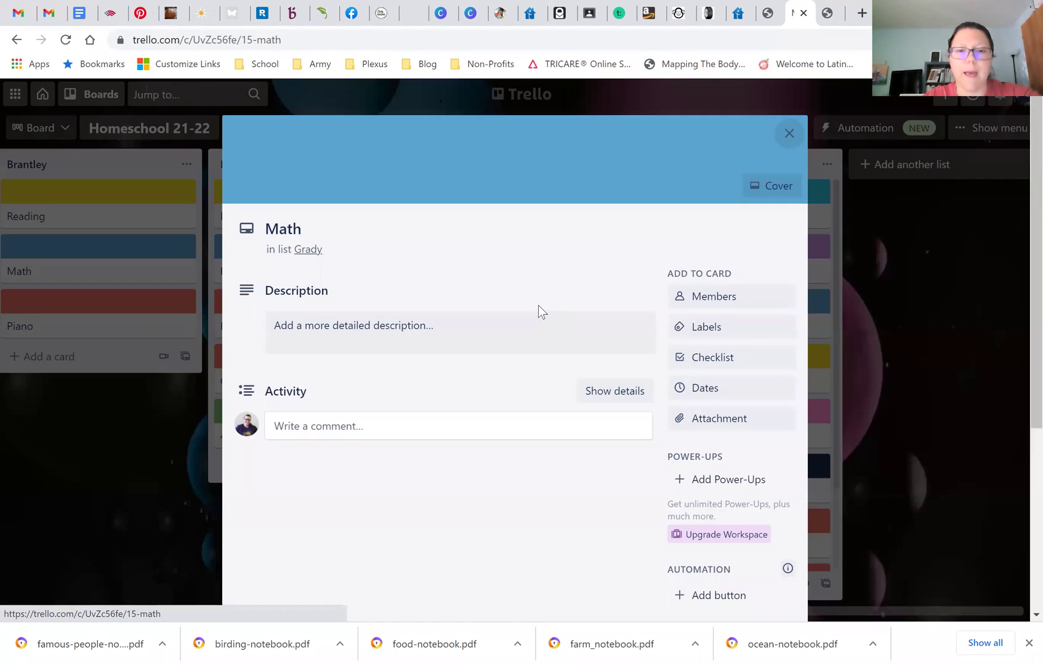
pyautogui.click(706, 358)
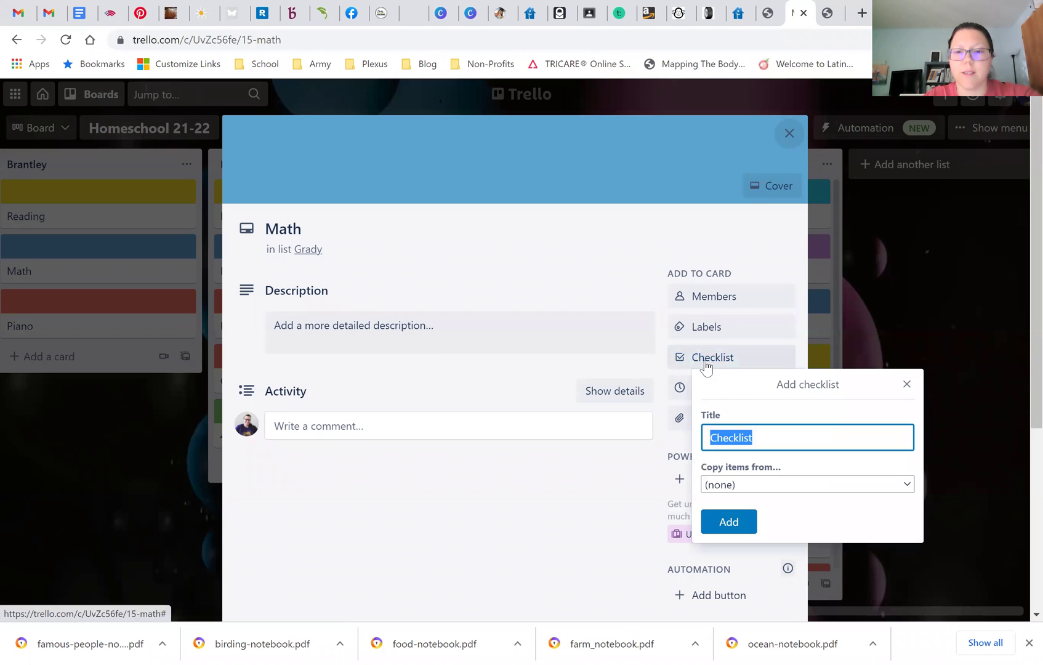
pyautogui.click(726, 528)
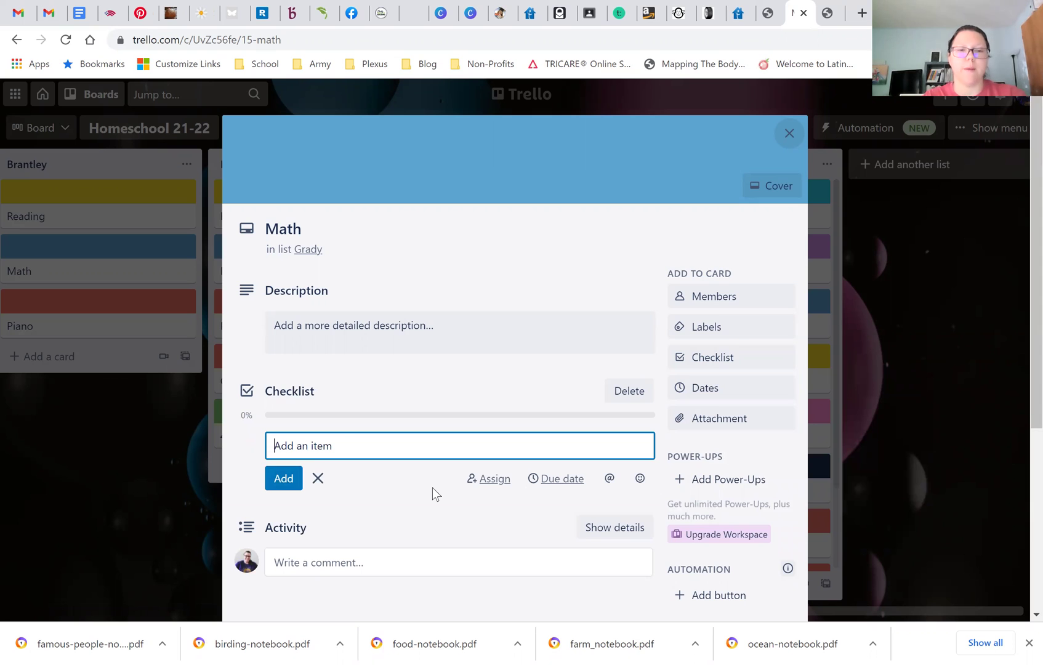
pyautogui.write('L')
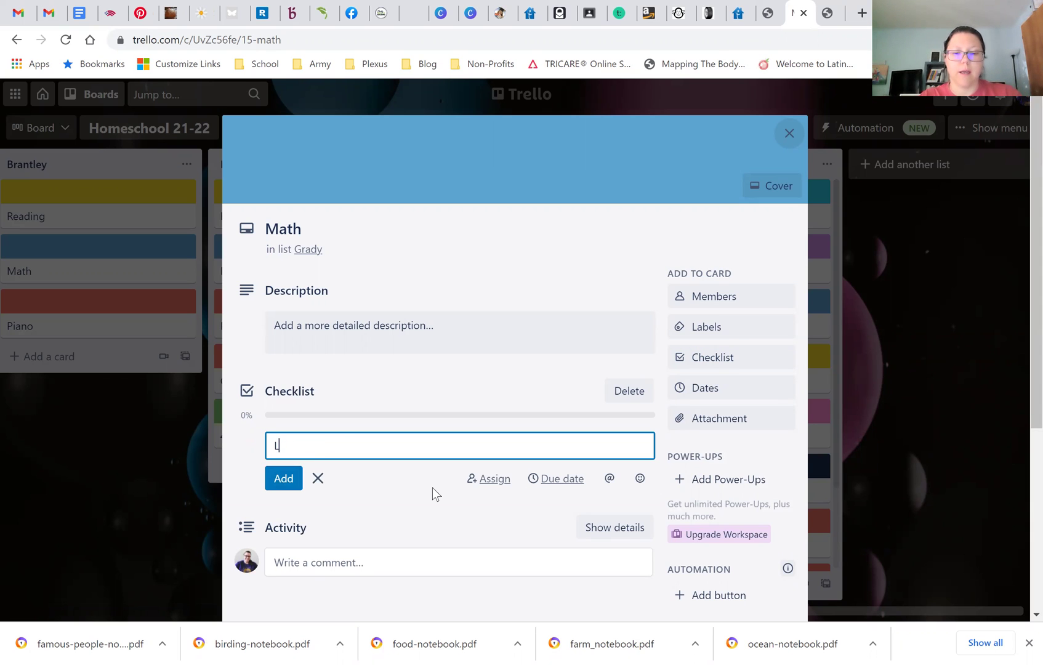
pyautogui.write('esson 1 p')
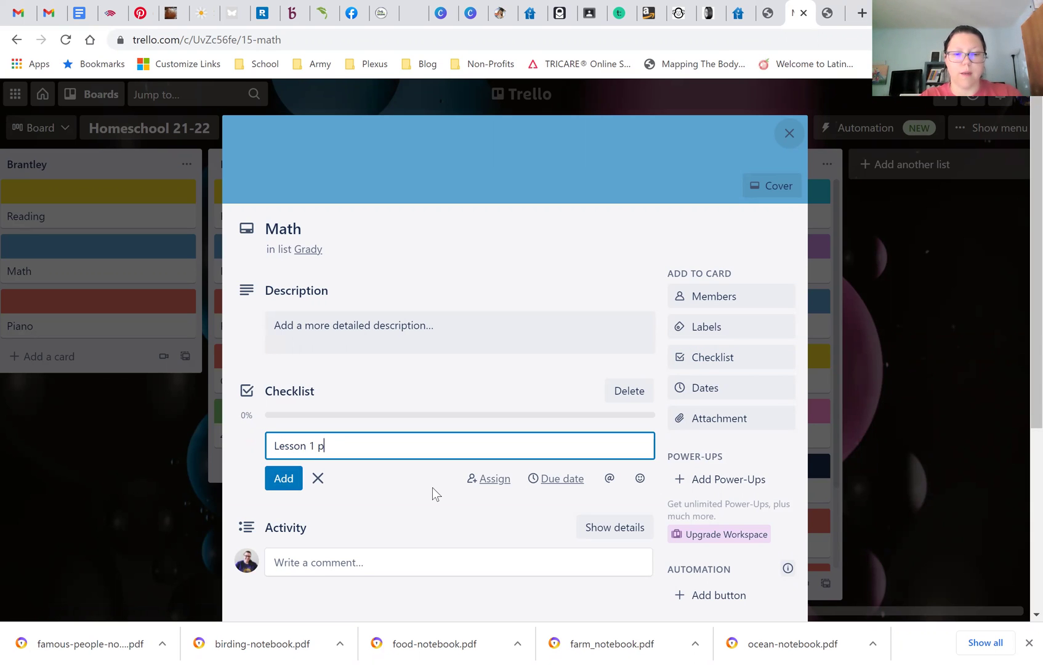
pyautogui.write('age 5')
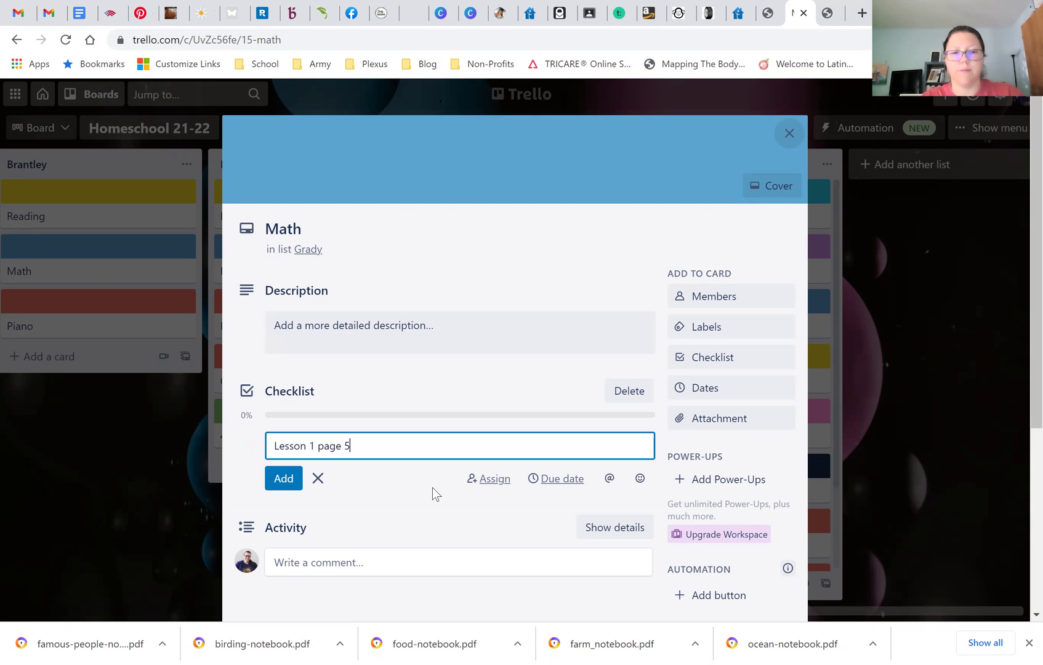
pyautogui.press('Return')
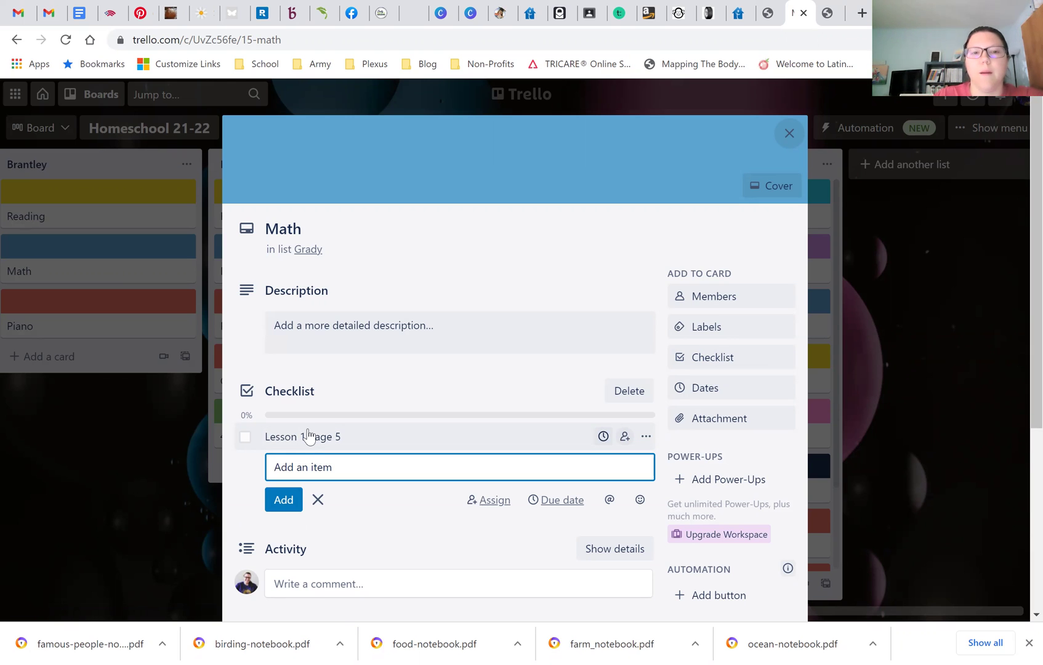
pyautogui.click(789, 133)
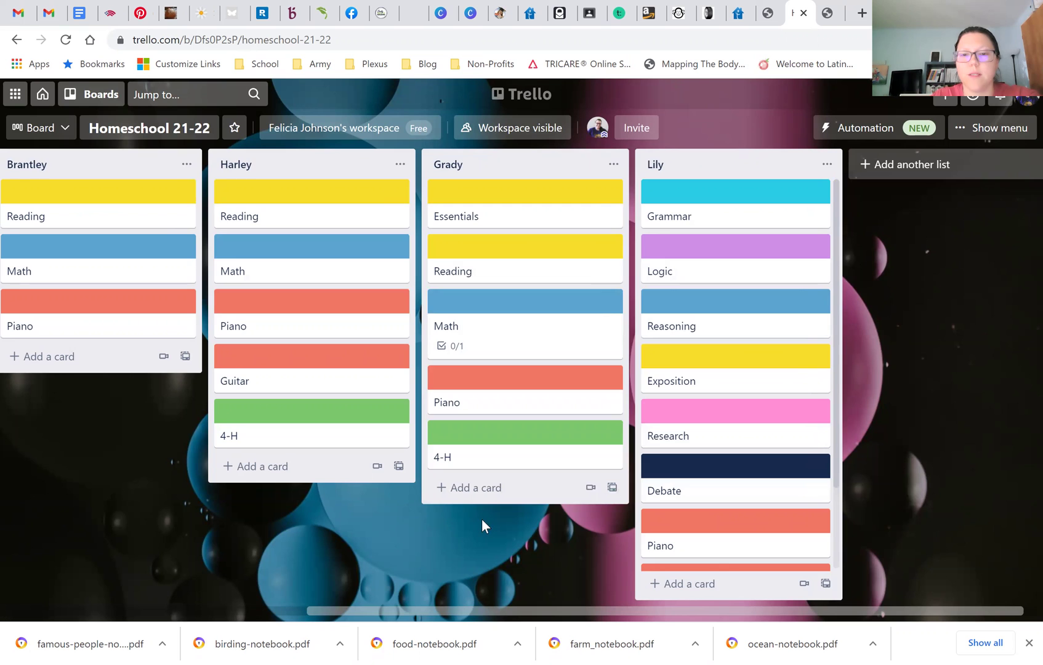
pyautogui.moveTo(462, 545); pyautogui.dragTo(562, 542)
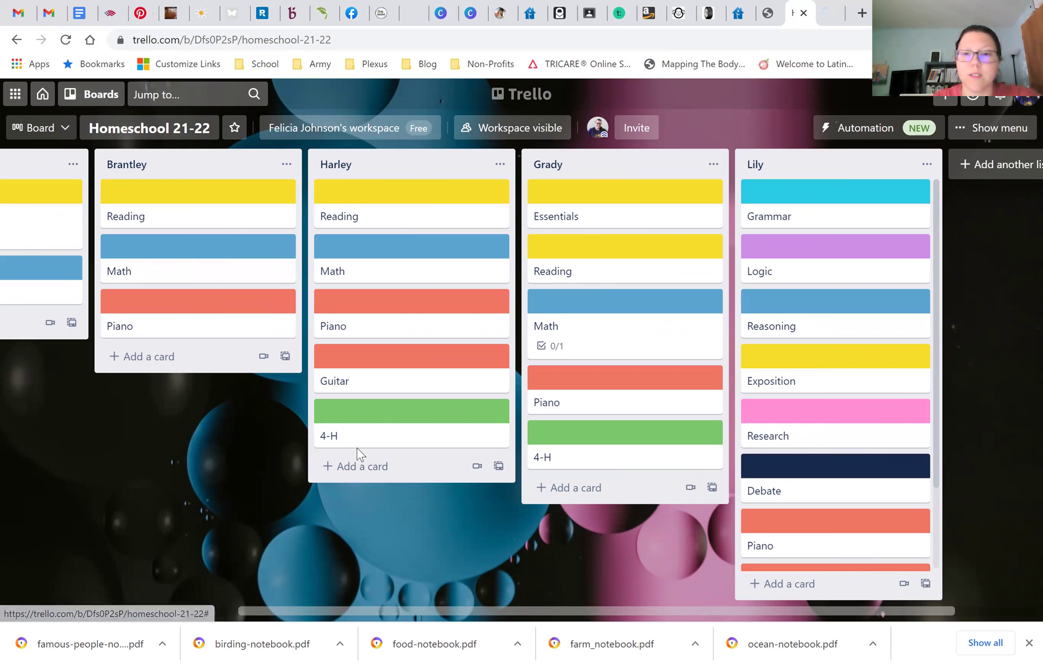
pyautogui.hscroll(-5, 541, 476)
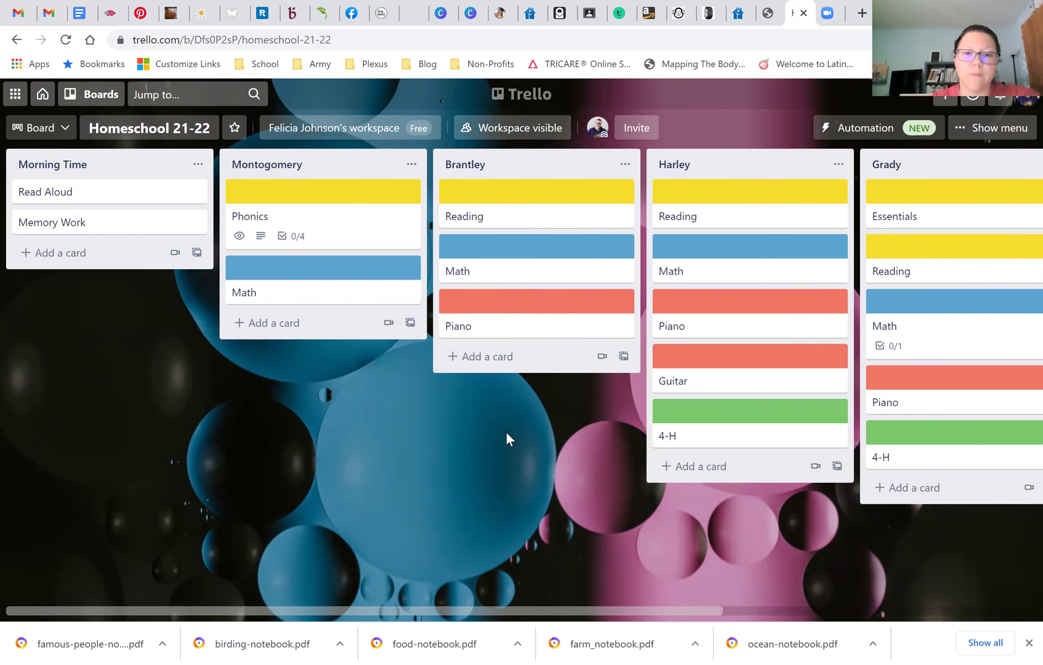
pyautogui.hscroll(3, 451, 434)
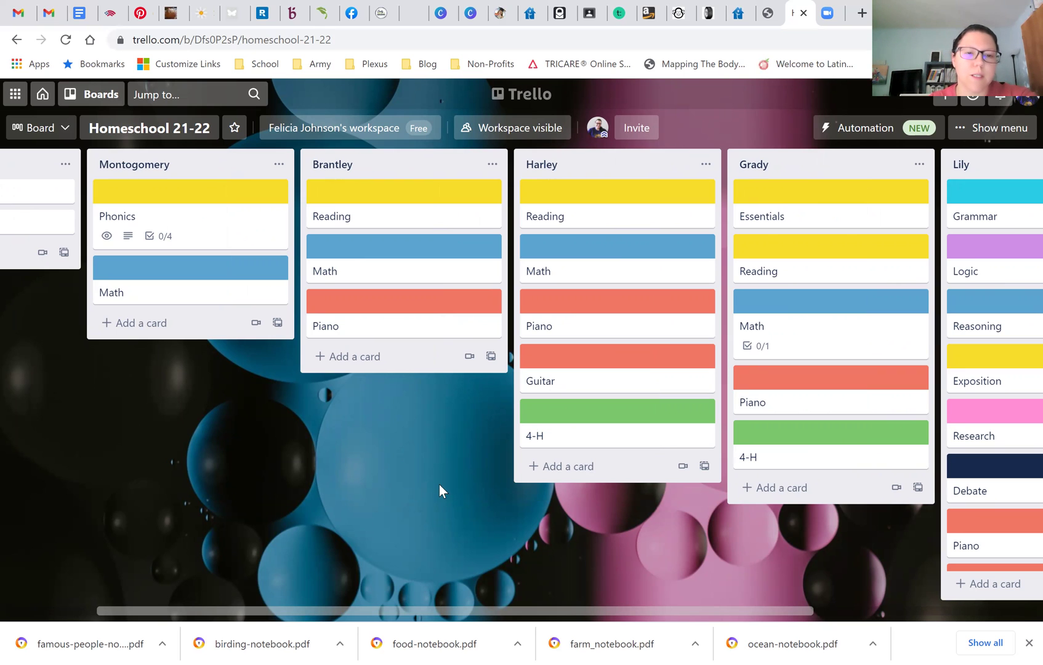
pyautogui.moveTo(371, 461); pyautogui.dragTo(105, 480)
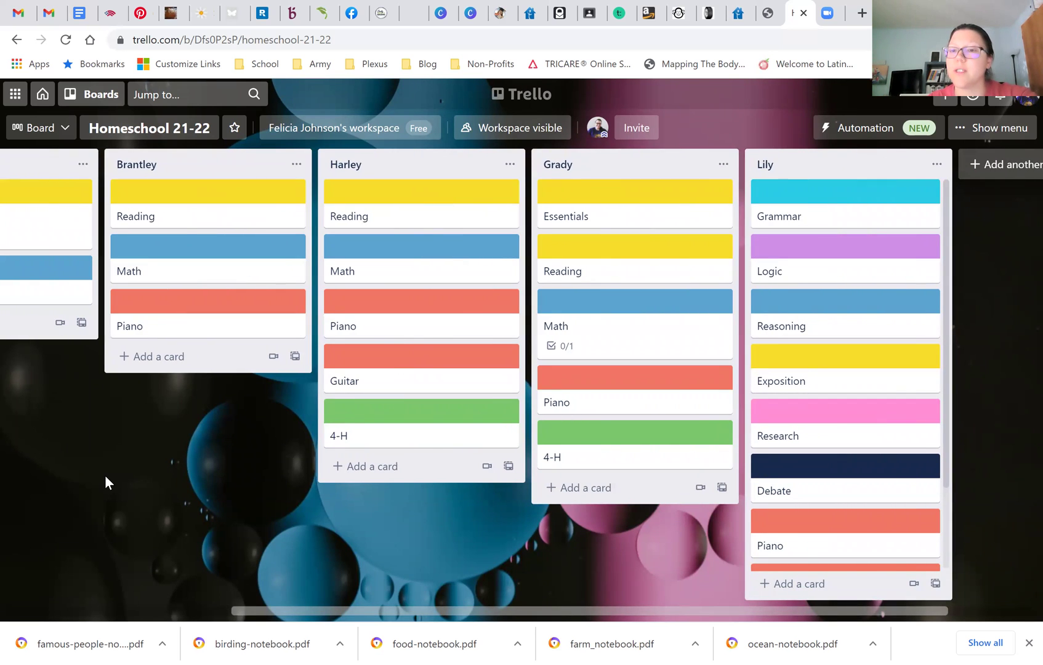
pyautogui.moveTo(106, 476); pyautogui.dragTo(479, 499)
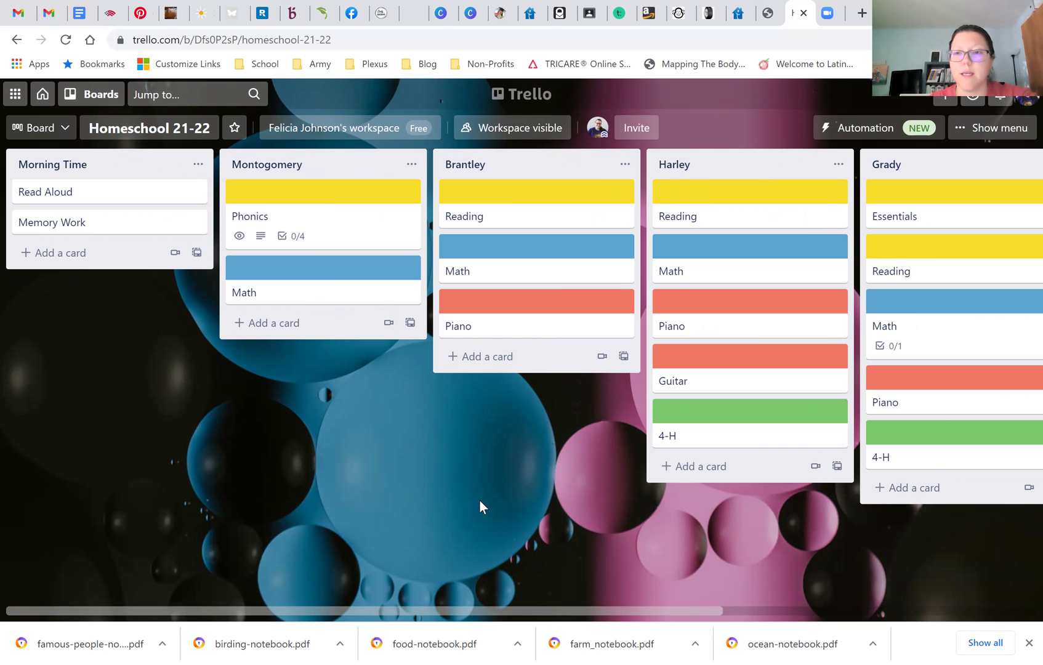
pyautogui.moveTo(546, 513); pyautogui.dragTo(223, 484)
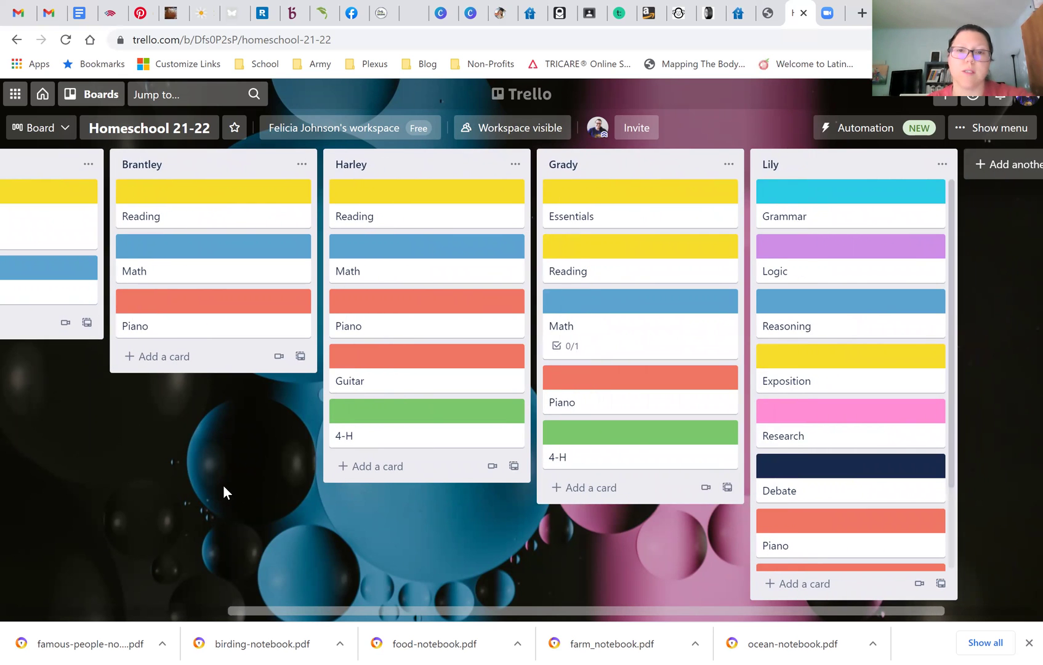